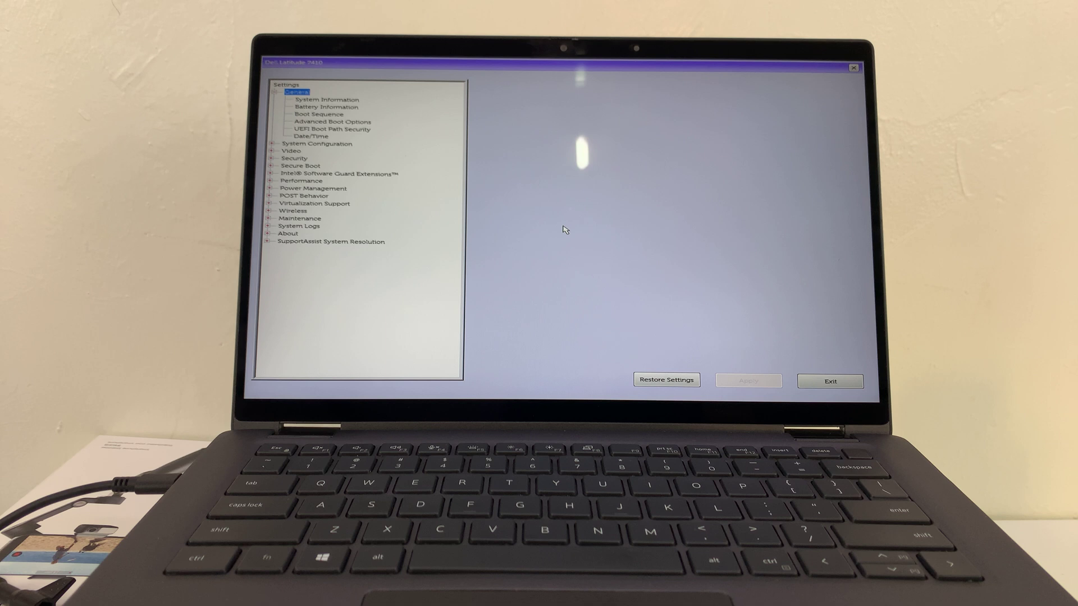
Step: Browse down the BIOS settings tree from the General entries toward Wireless
key(Down)
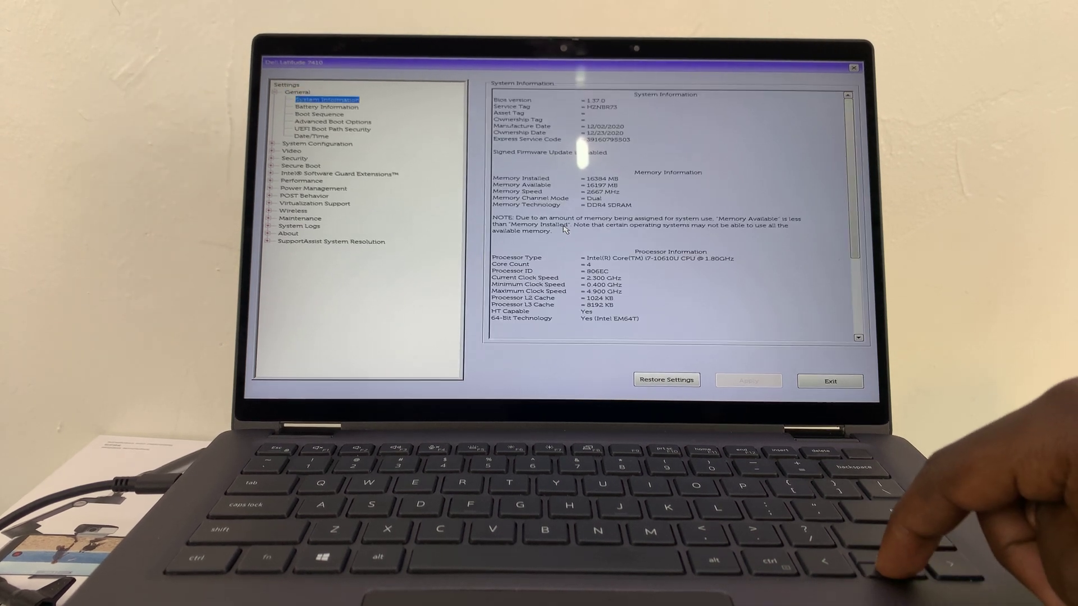
key(Down)
key(Down)
key(Down)
key(Down)
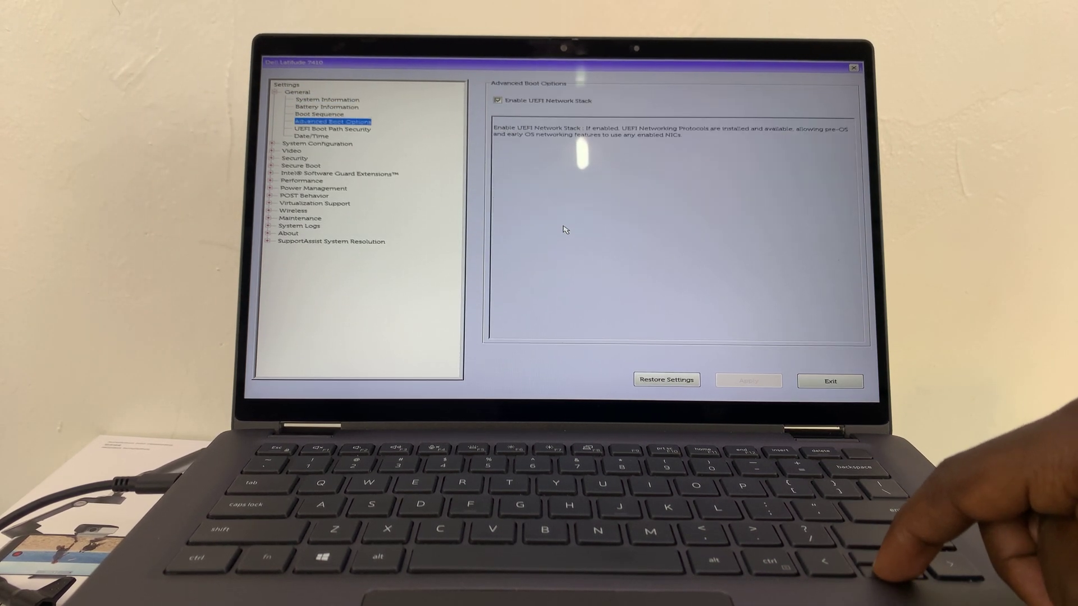
key(Down)
key(Down)
key(Down)
key(Down)
key(Down)
key(Down)
key(Down)
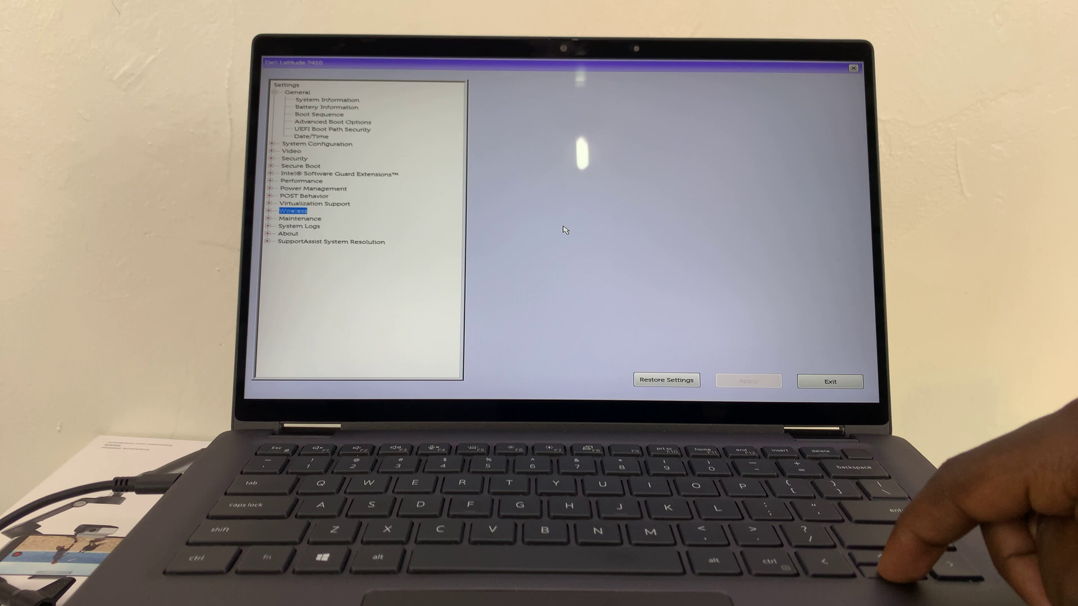
key(Down)
key(Down)
key(Down)
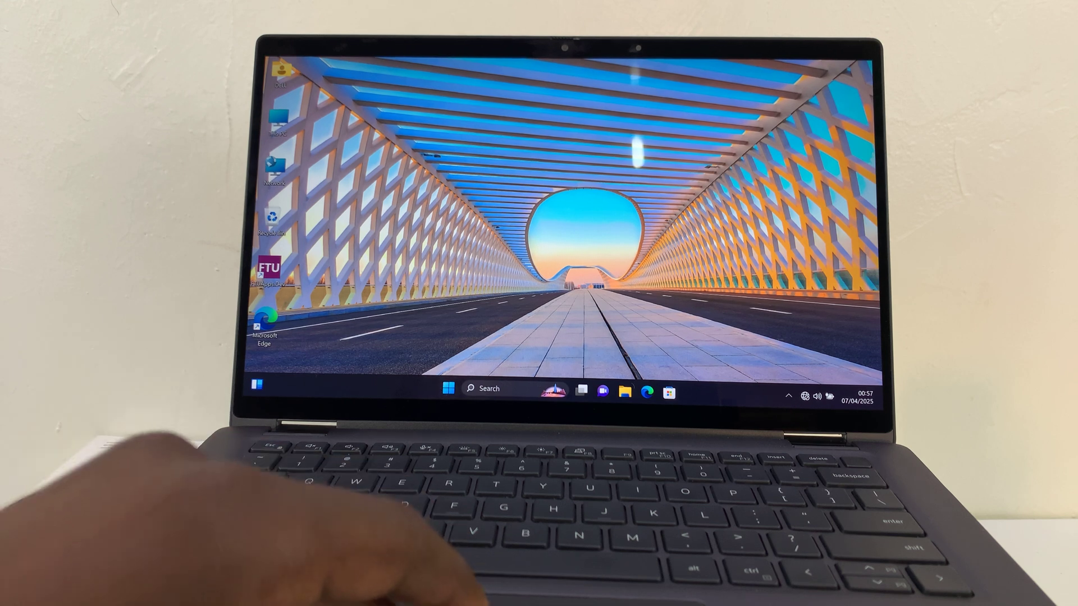
Step: Launch the Windows Settings app from the Start menu
click(447, 389)
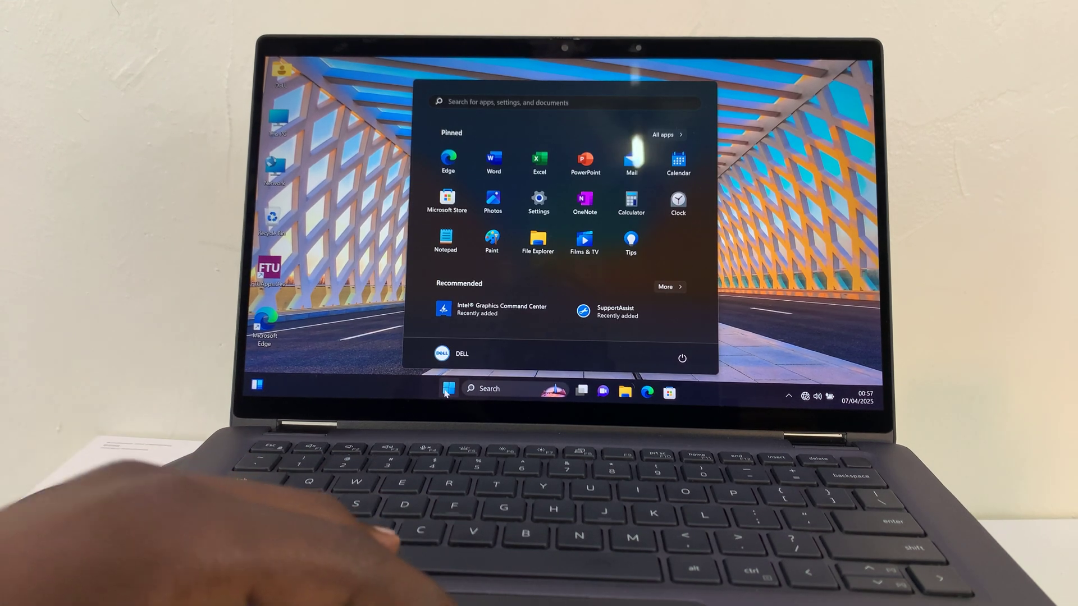
click(542, 204)
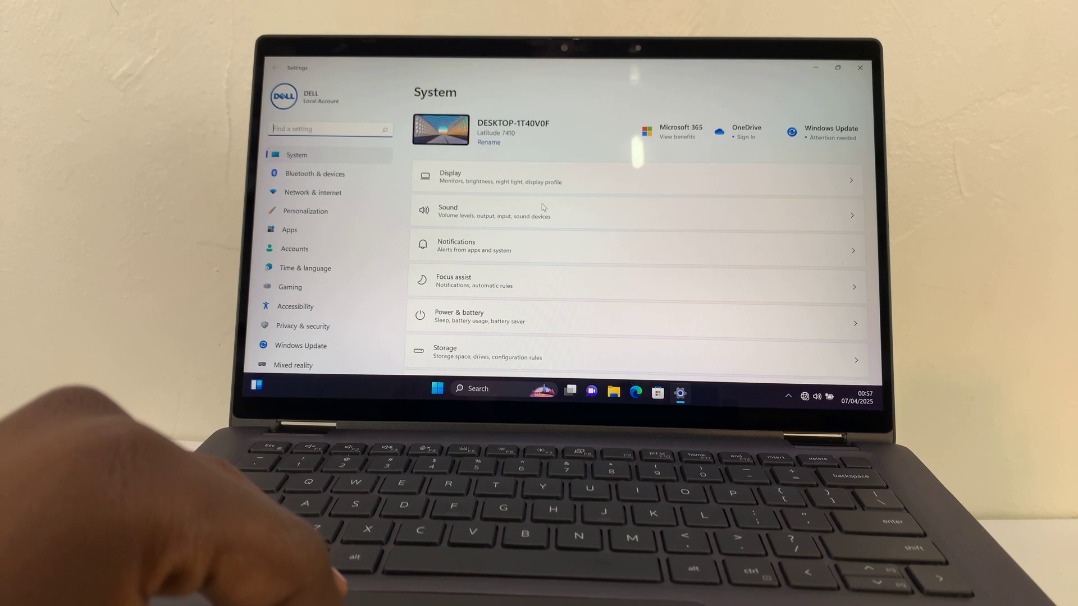
scroll(485, 234, down, 2)
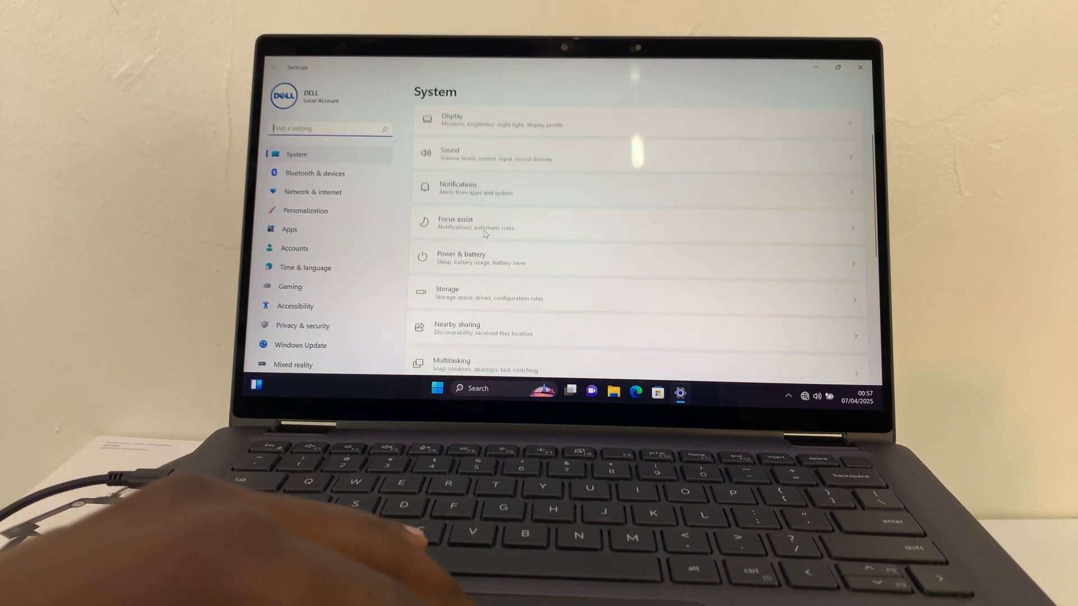
scroll(485, 234, down, 1)
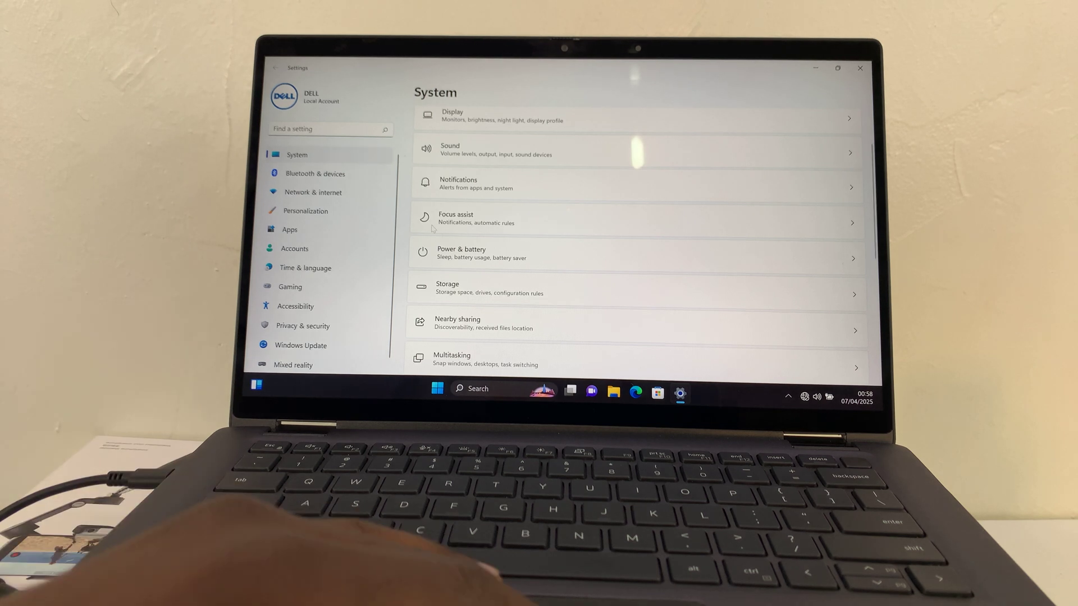
scroll(493, 279, down, 1)
scroll(492, 278, down, 2)
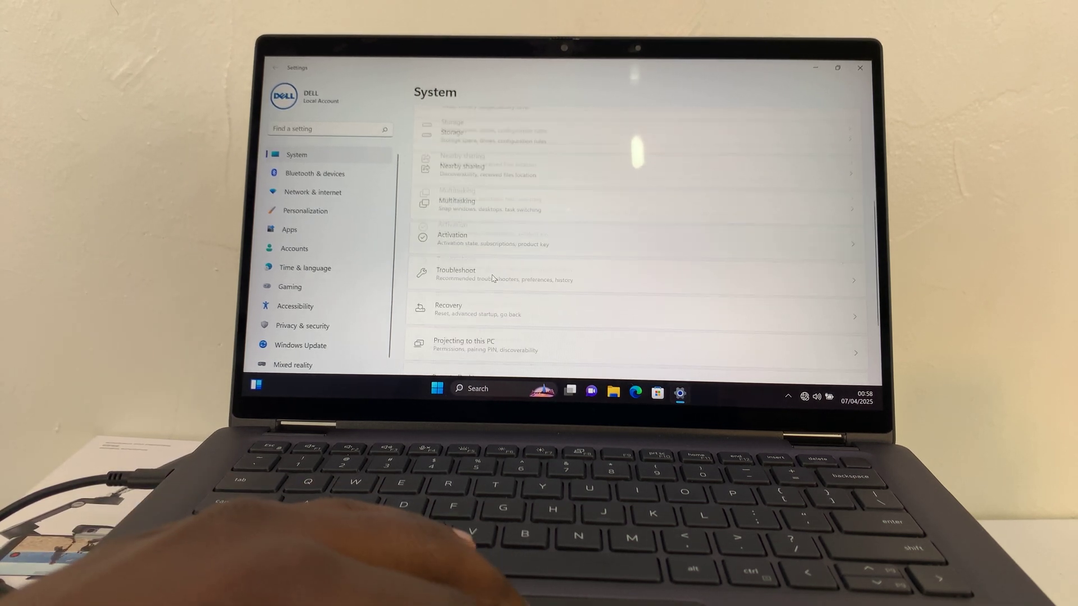
scroll(492, 278, down, 2)
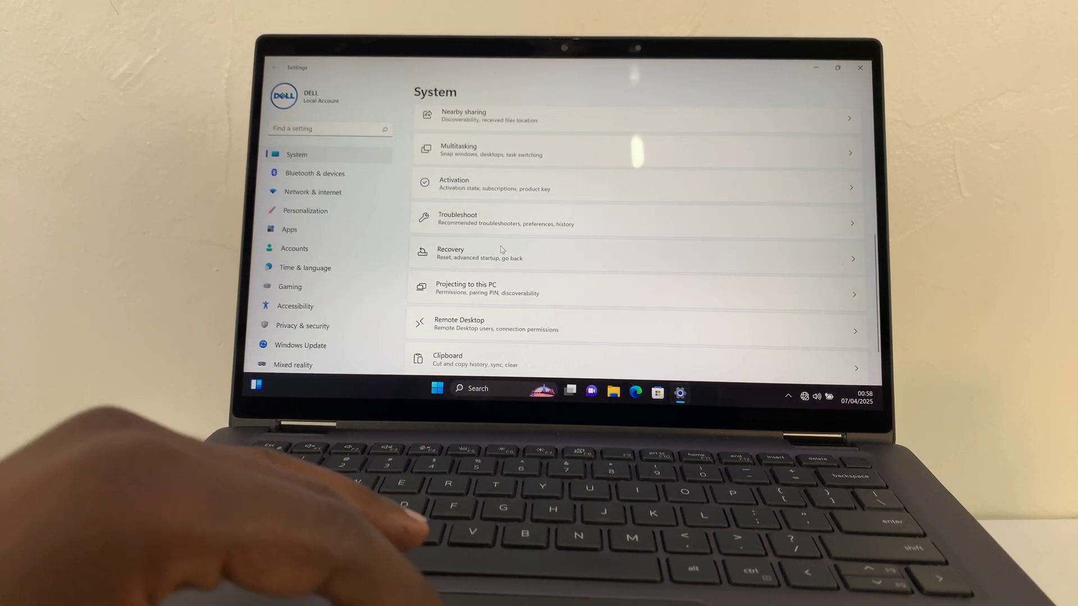
Step: Restart the laptop into Advanced startup from the Recovery page and confirm
click(501, 252)
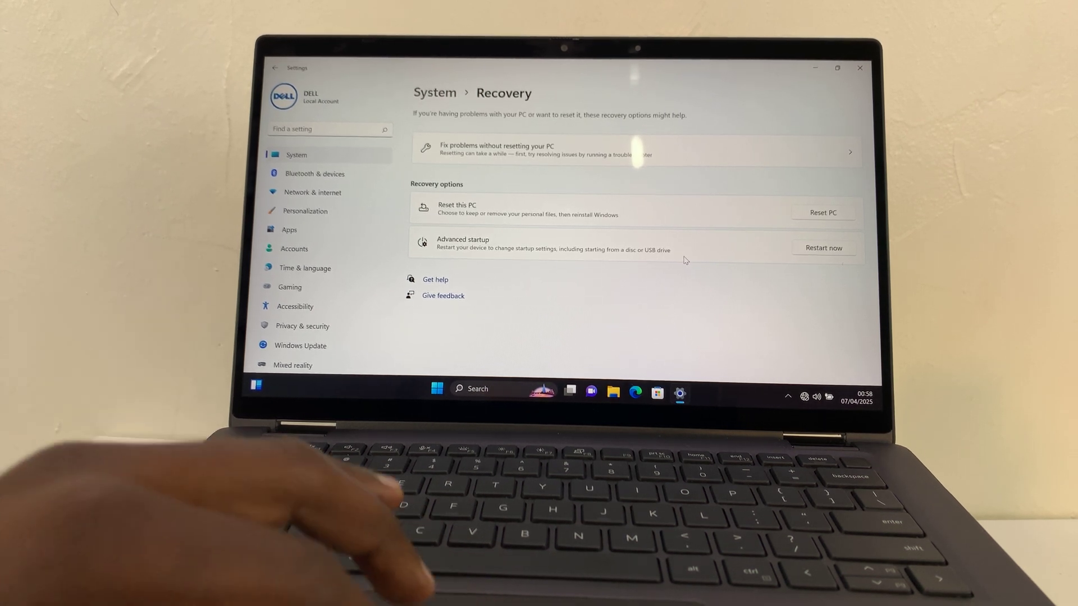
click(820, 251)
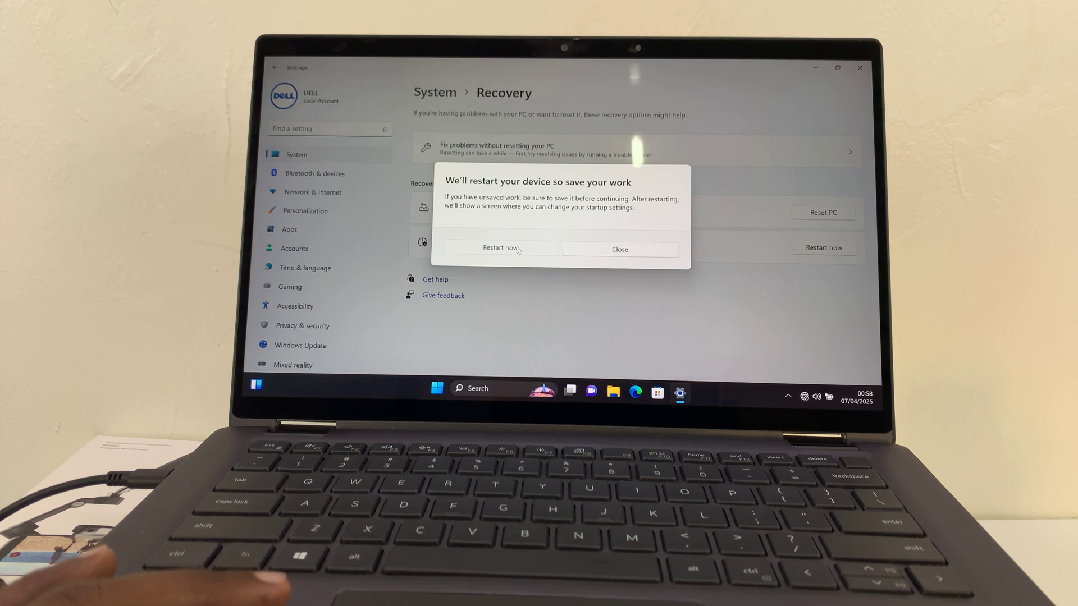
click(519, 249)
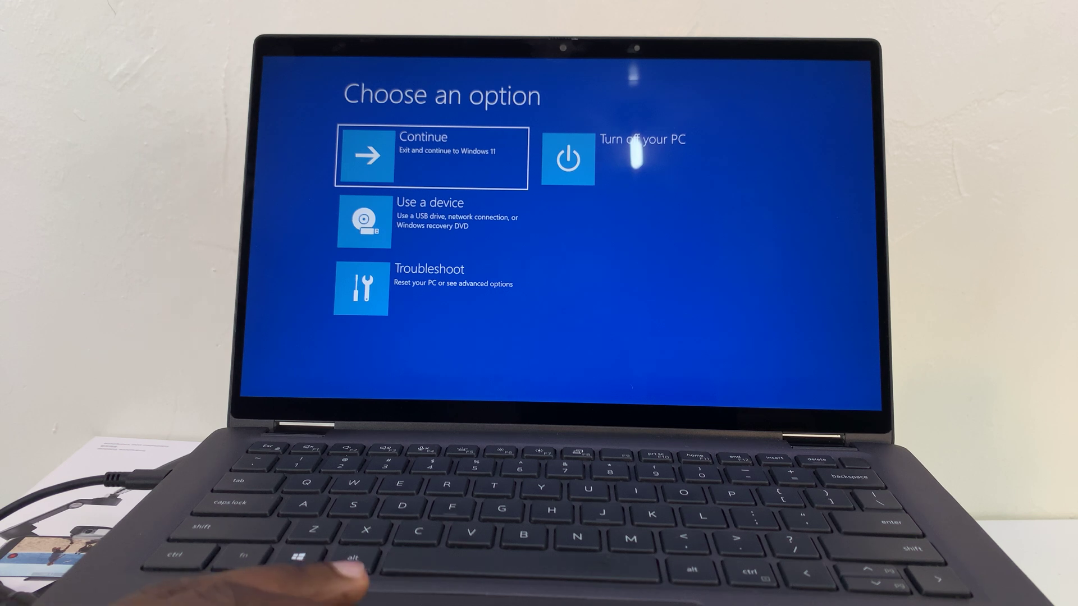
Step: Go through Troubleshoot to the Advanced options recovery menu
click(460, 283)
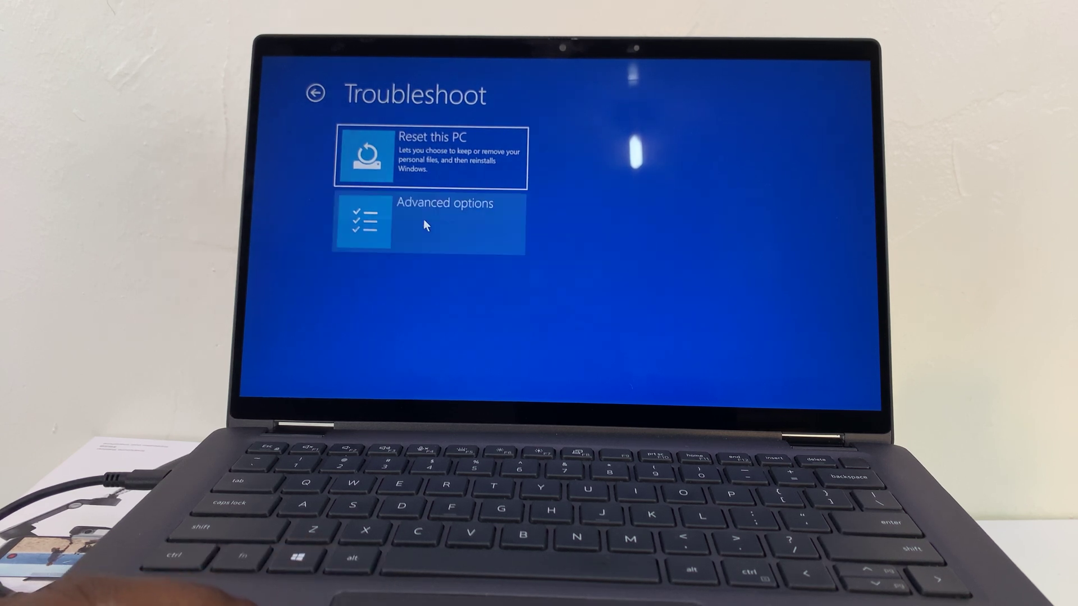
click(423, 219)
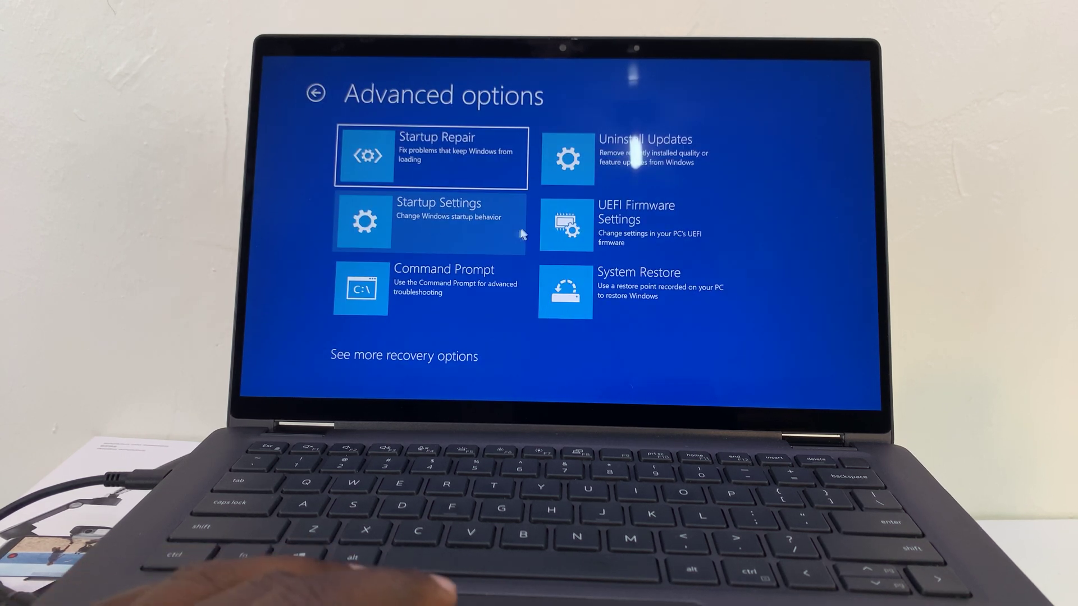